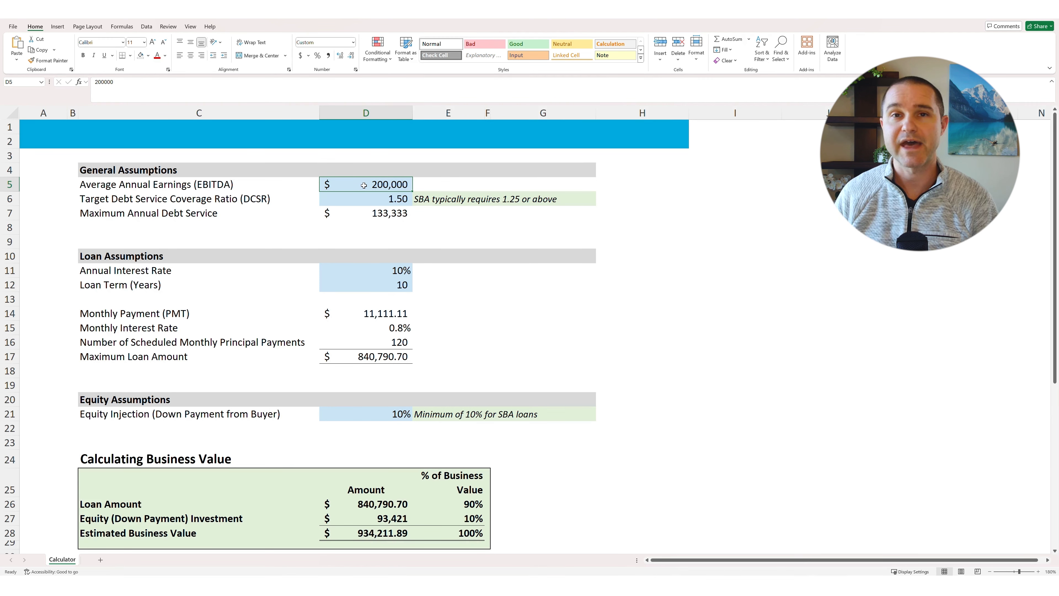
Set the average annual earnings (EBITDA) to 125,000 and the target debt service coverage ratio to 1.25
text(125000)
click(364, 185)
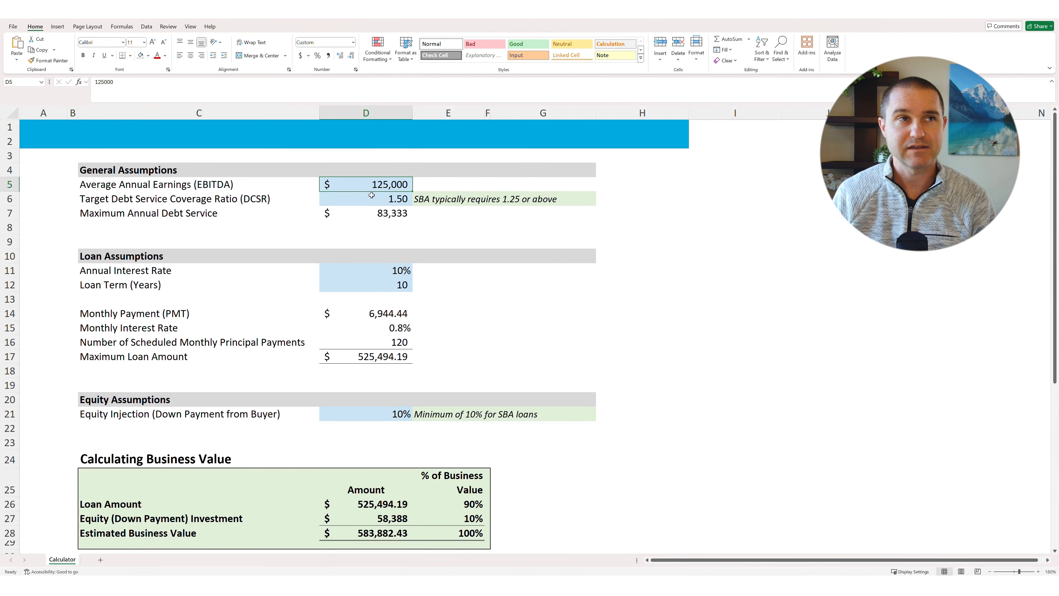
click(362, 201)
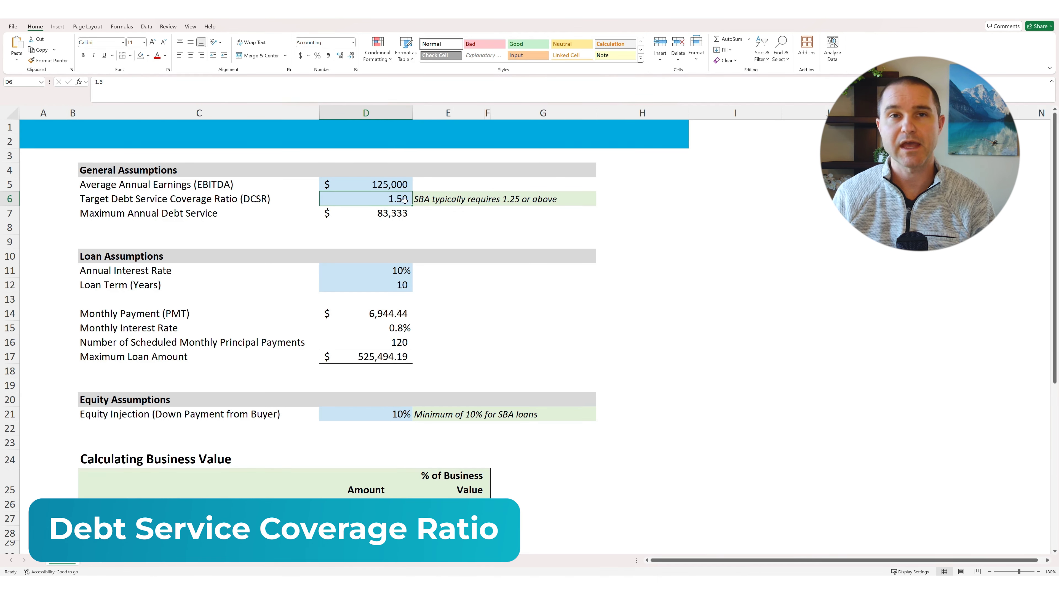
click(438, 205)
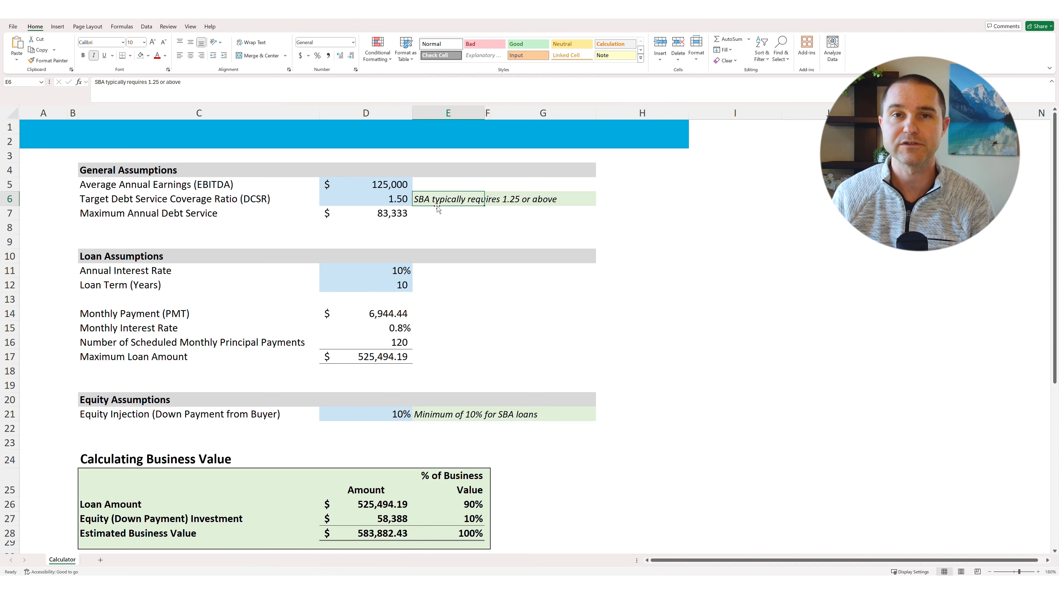
click(384, 200)
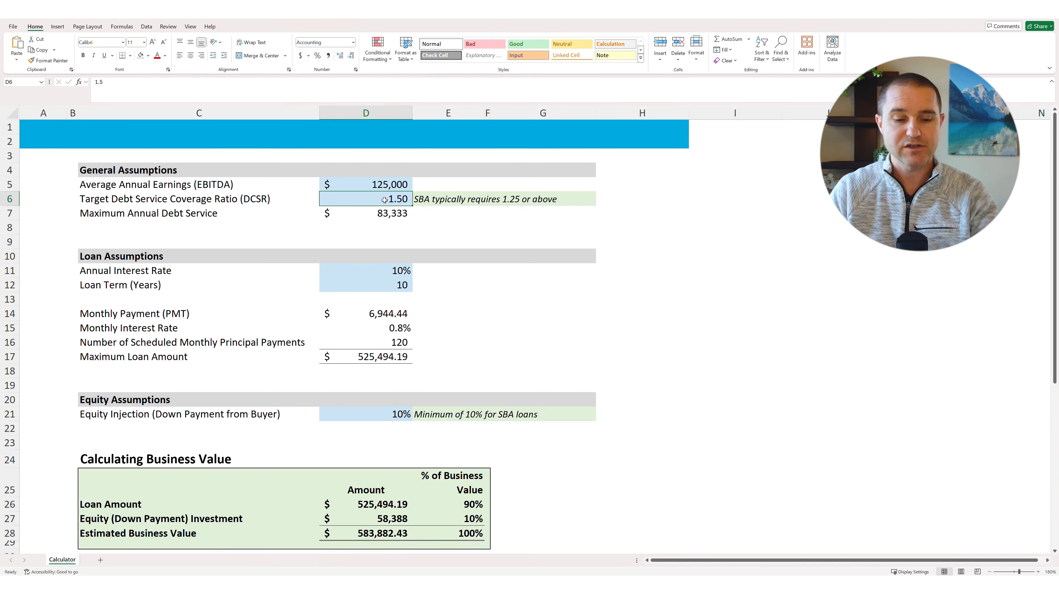
text(1.25)
key(Return)
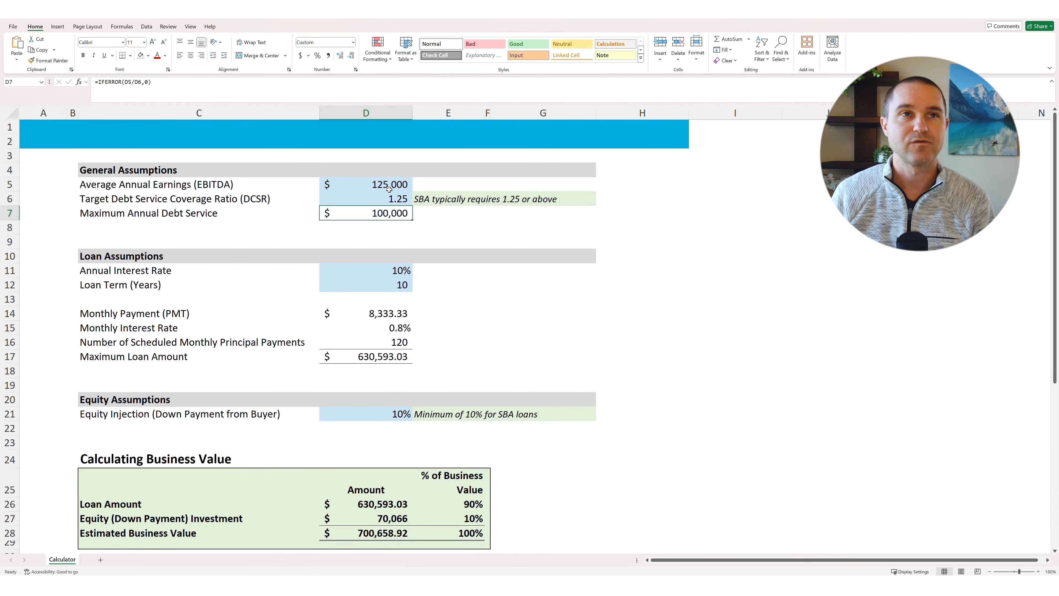
Review the annual earnings and maximum annual debt service, plus the annual interest rate and loan term under Loan Assumptions
click(377, 189)
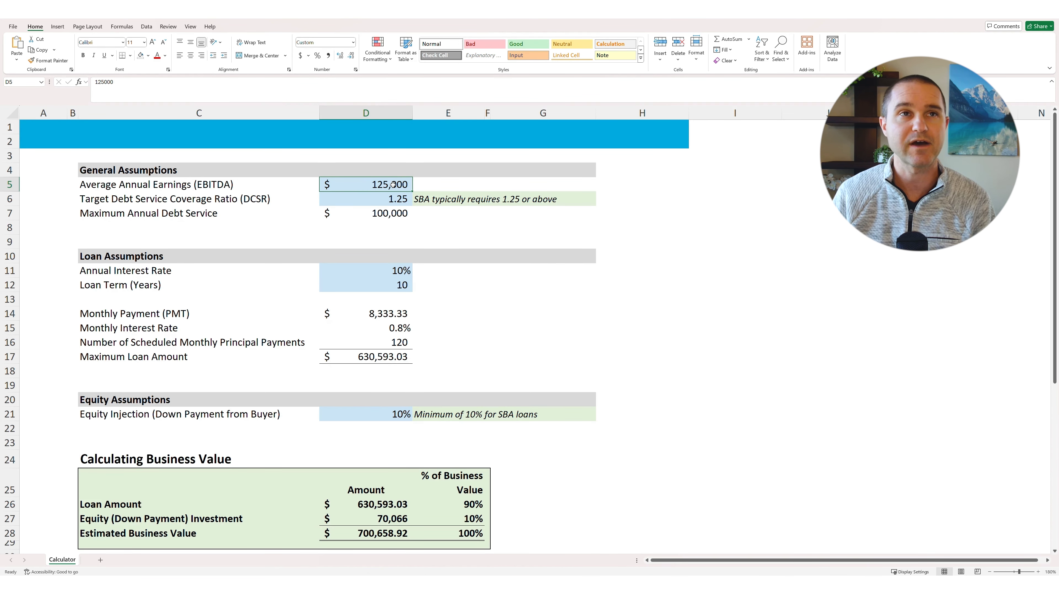
click(381, 214)
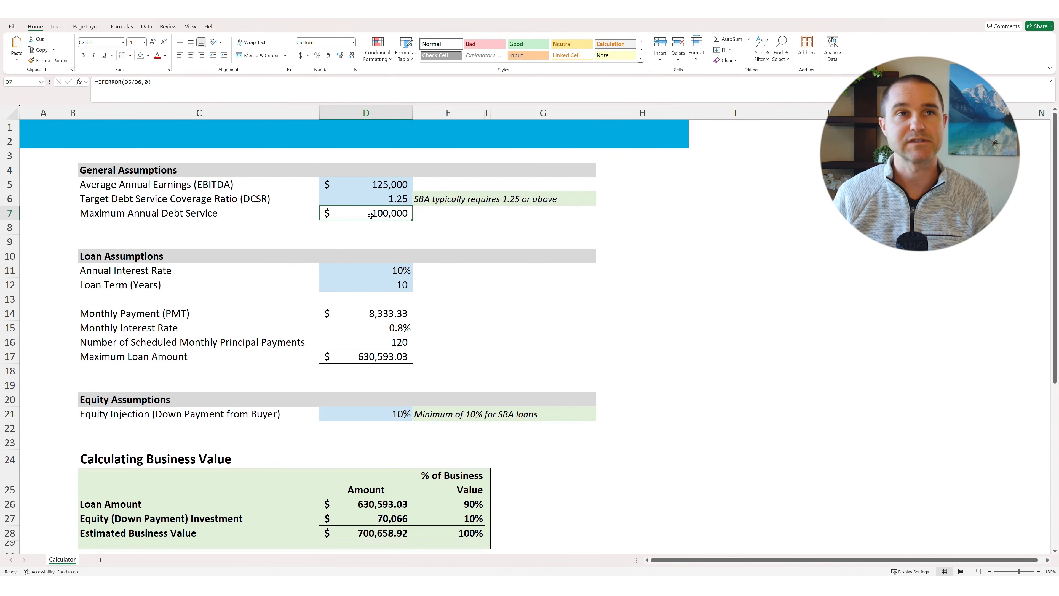
scroll(370, 215, down, 1)
click(369, 228)
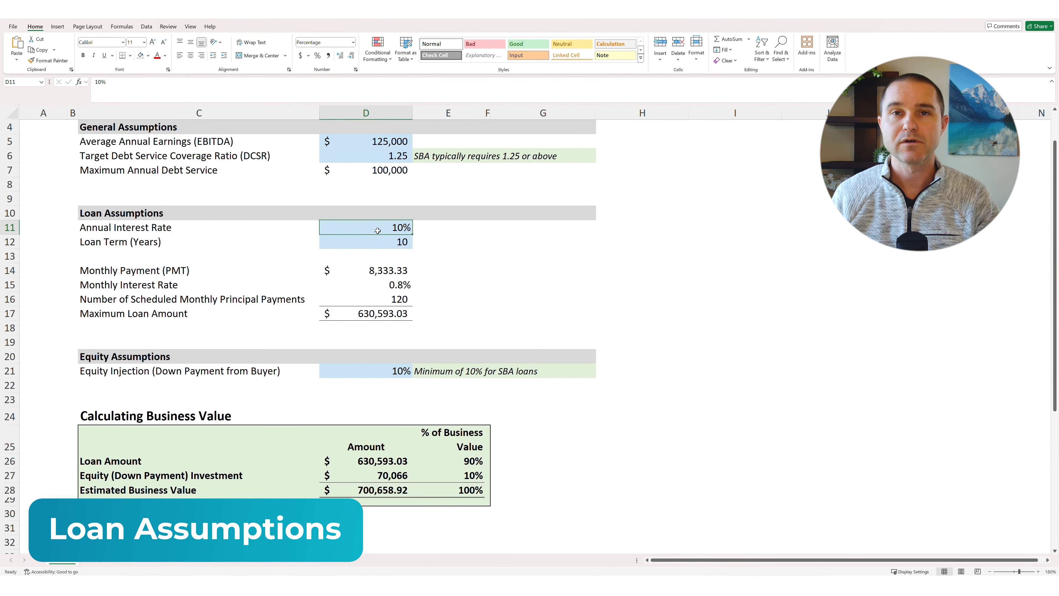
click(373, 241)
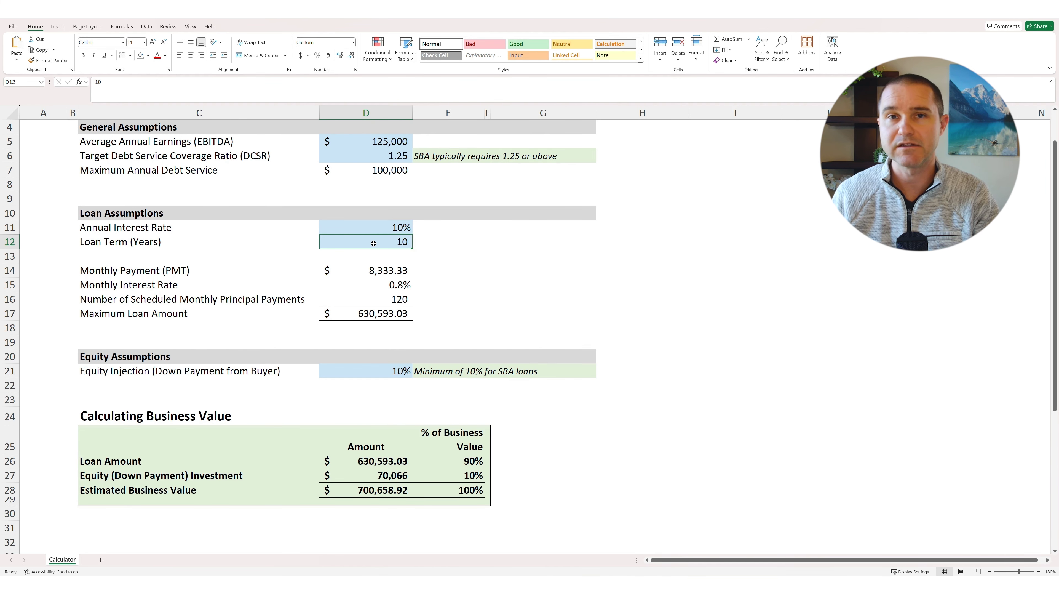
click(375, 225)
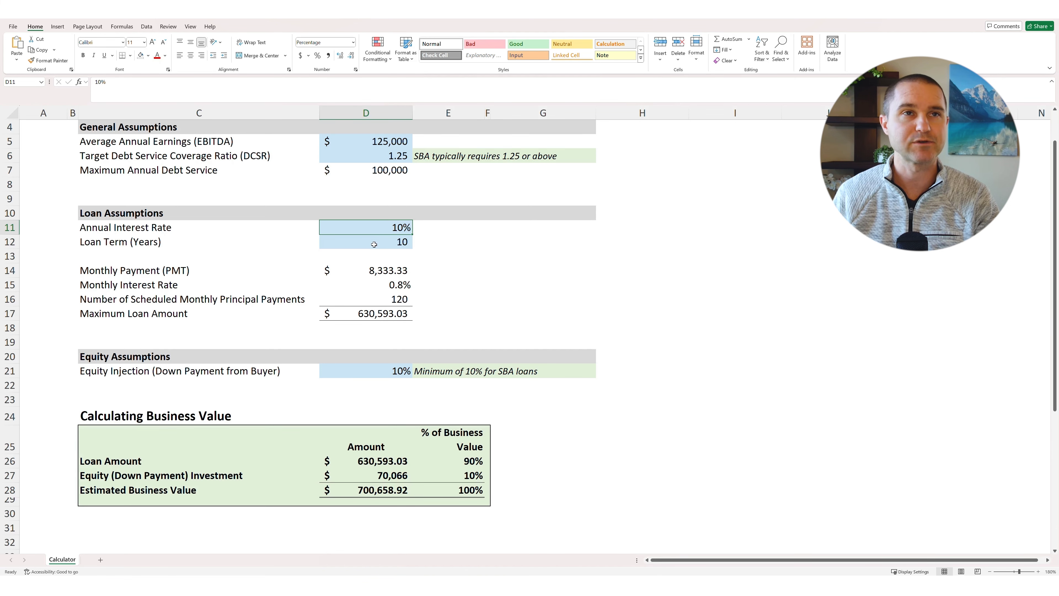
Examine the formulas behind the monthly payment, monthly interest rate, number of scheduled payments and maximum loan amount
click(369, 272)
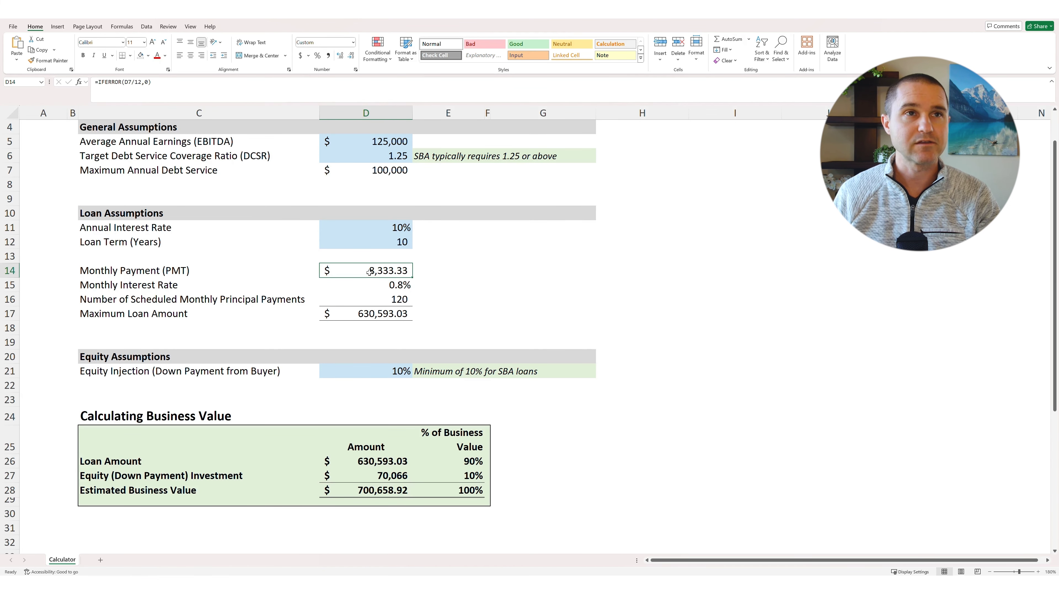
double_click(369, 272)
key(Return)
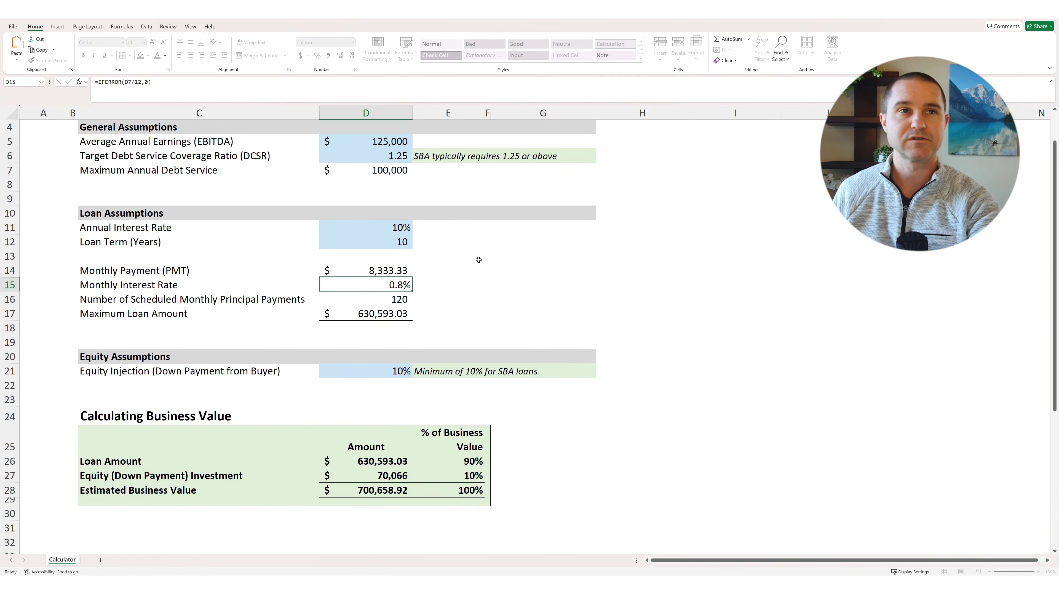
click(352, 272)
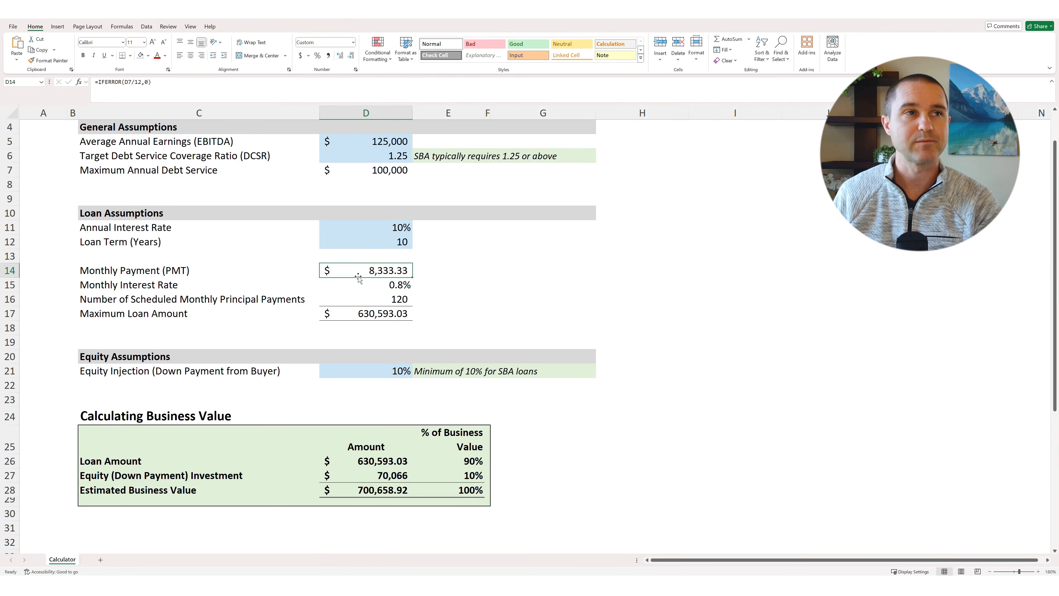
click(362, 286)
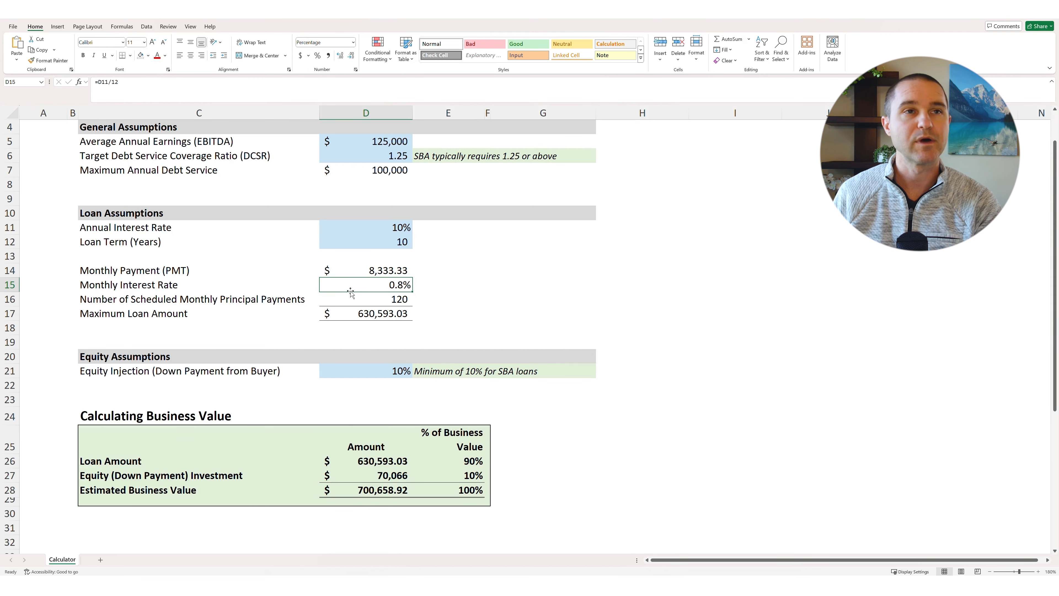
click(355, 299)
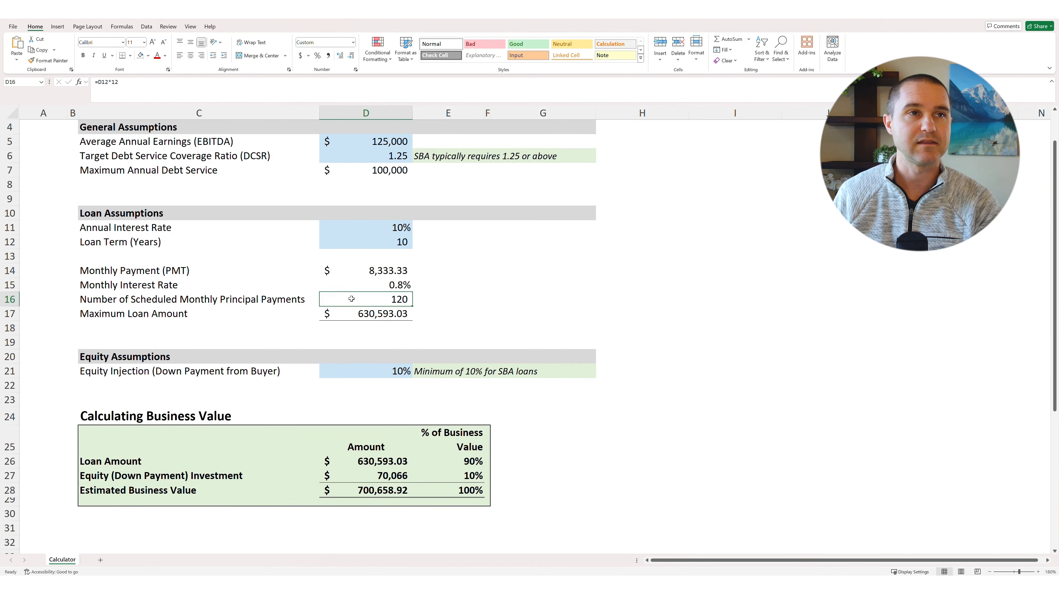
click(359, 313)
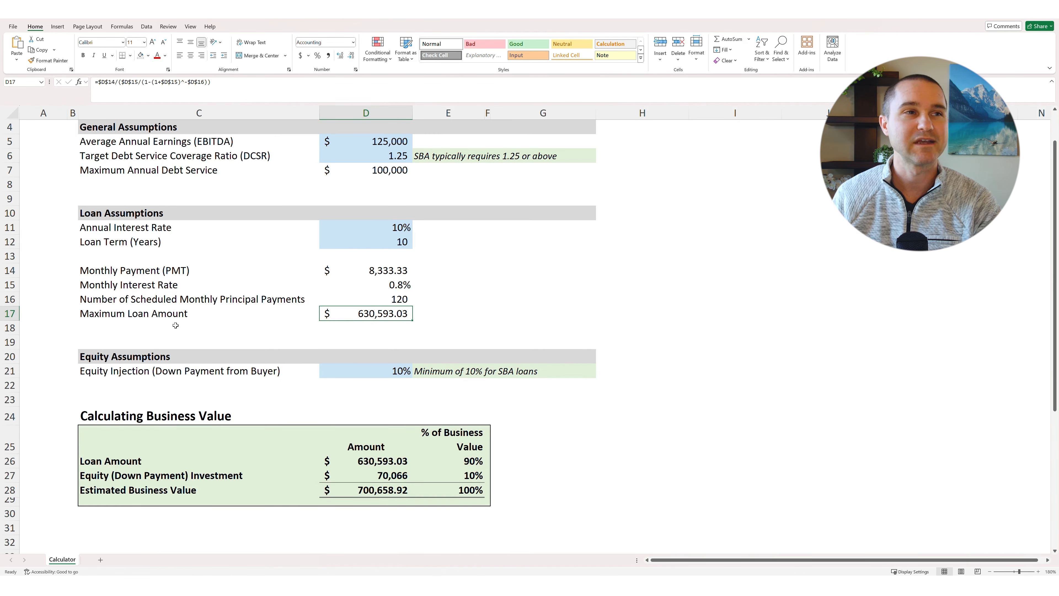
click(106, 315)
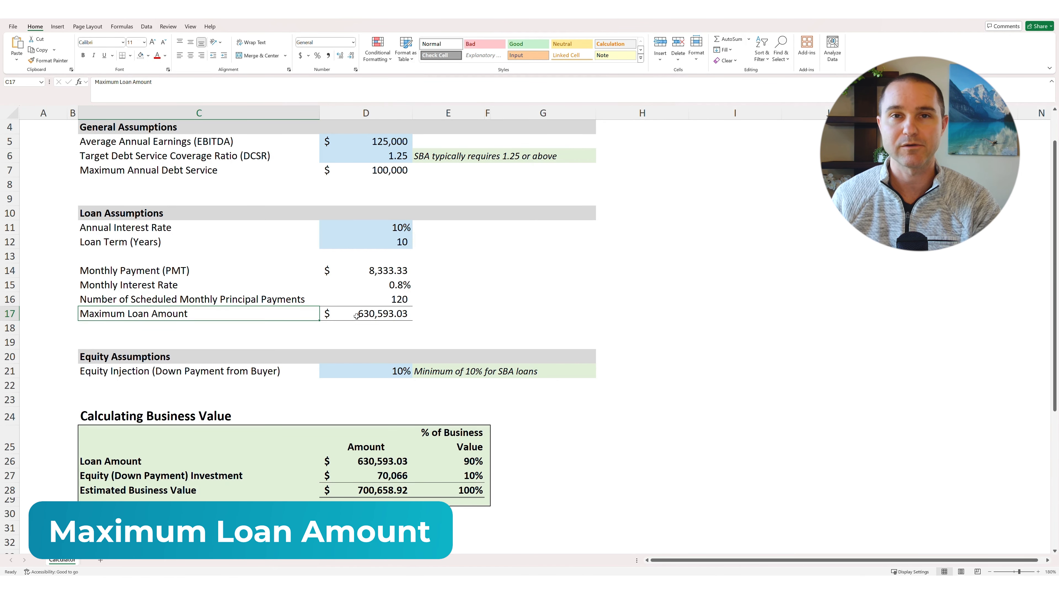
click(378, 313)
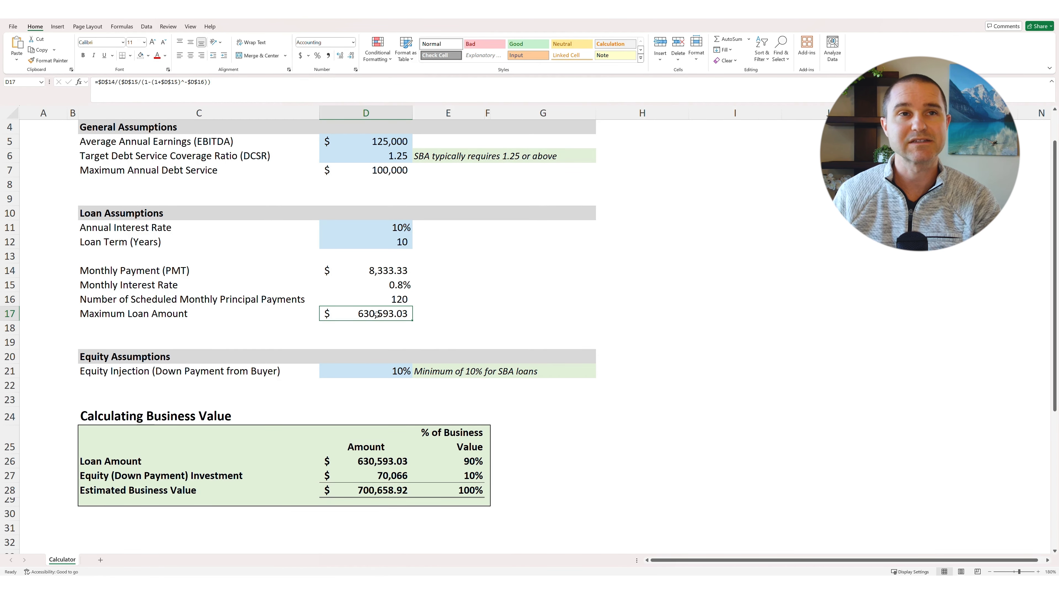
Examine the equity injection percentage and how the loan amount and down payment add up to the estimated business value
click(361, 371)
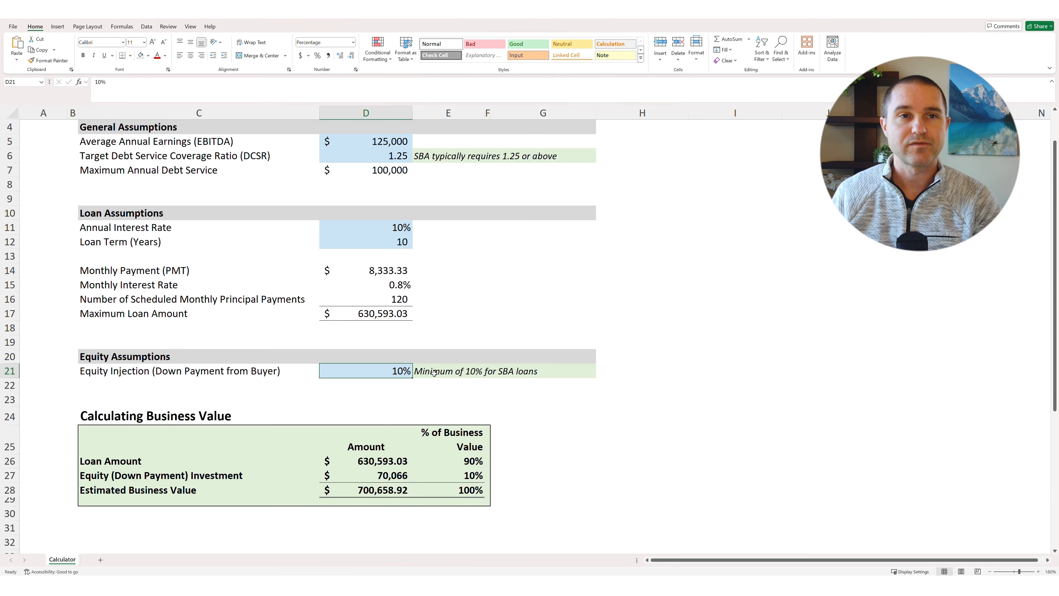
click(386, 473)
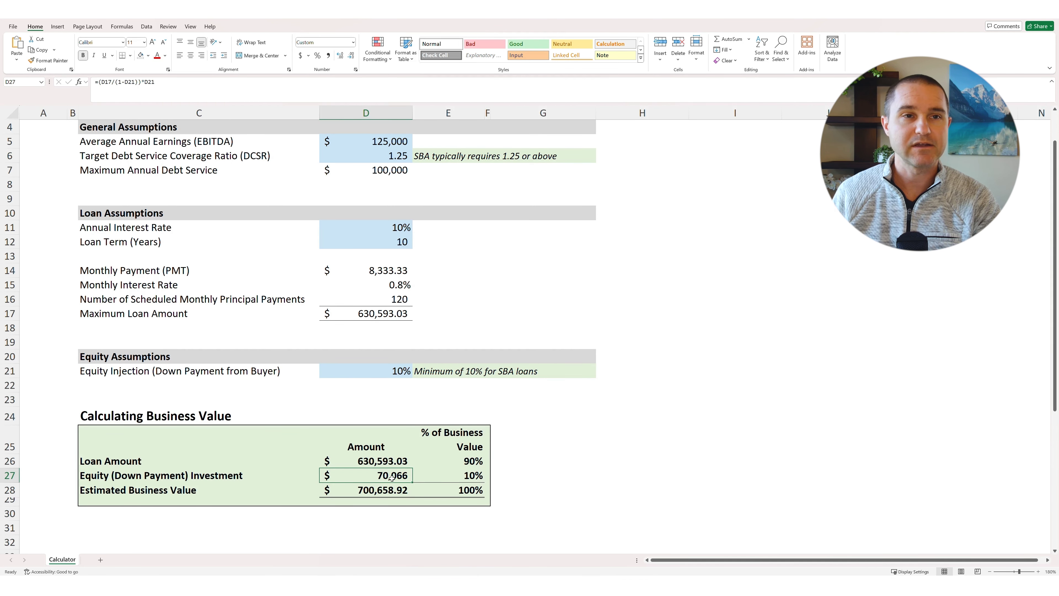
click(382, 462)
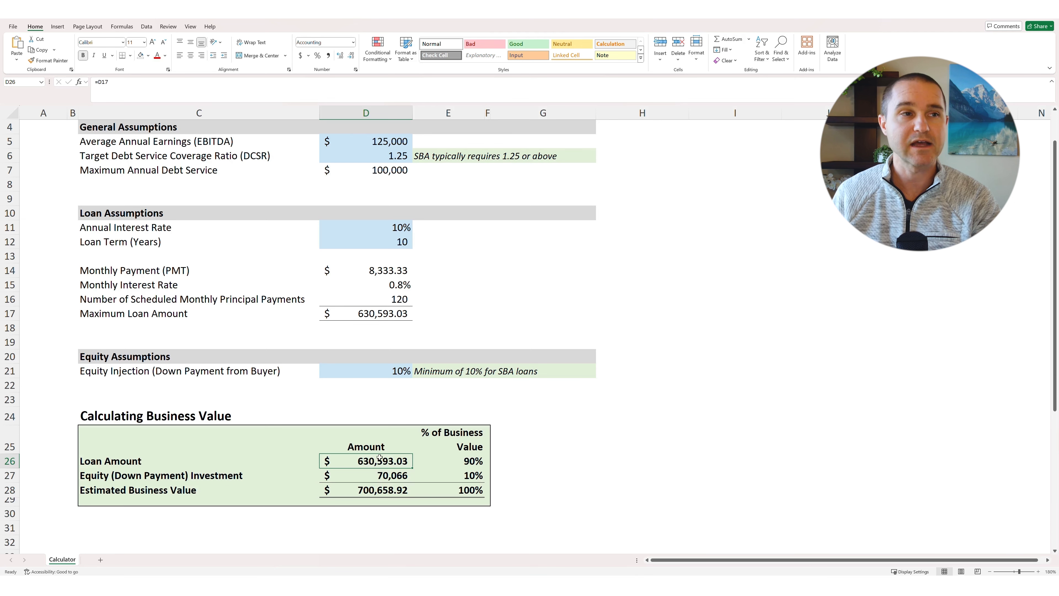
click(375, 495)
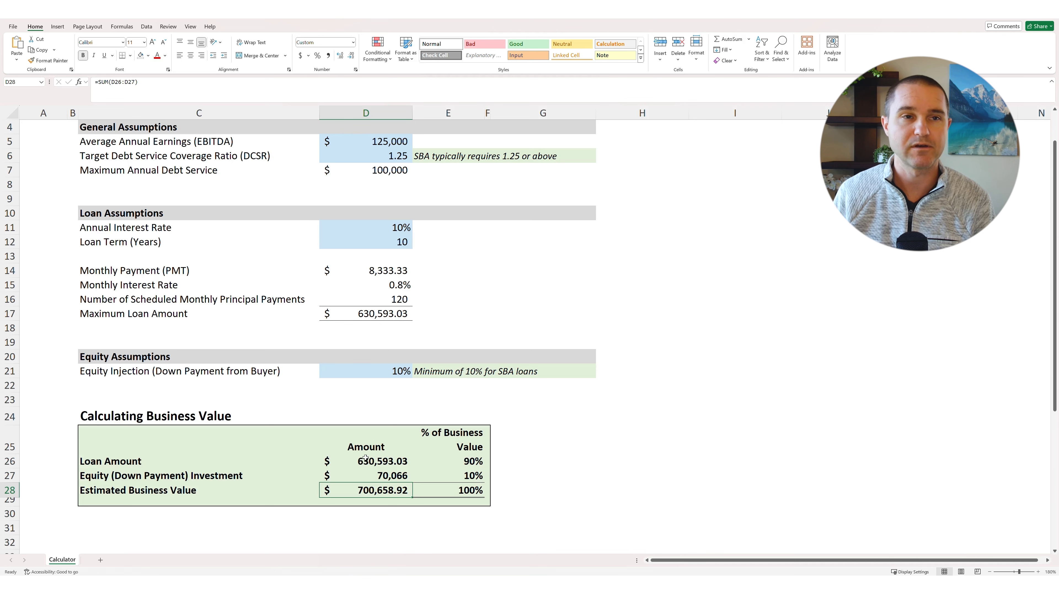
click(375, 464)
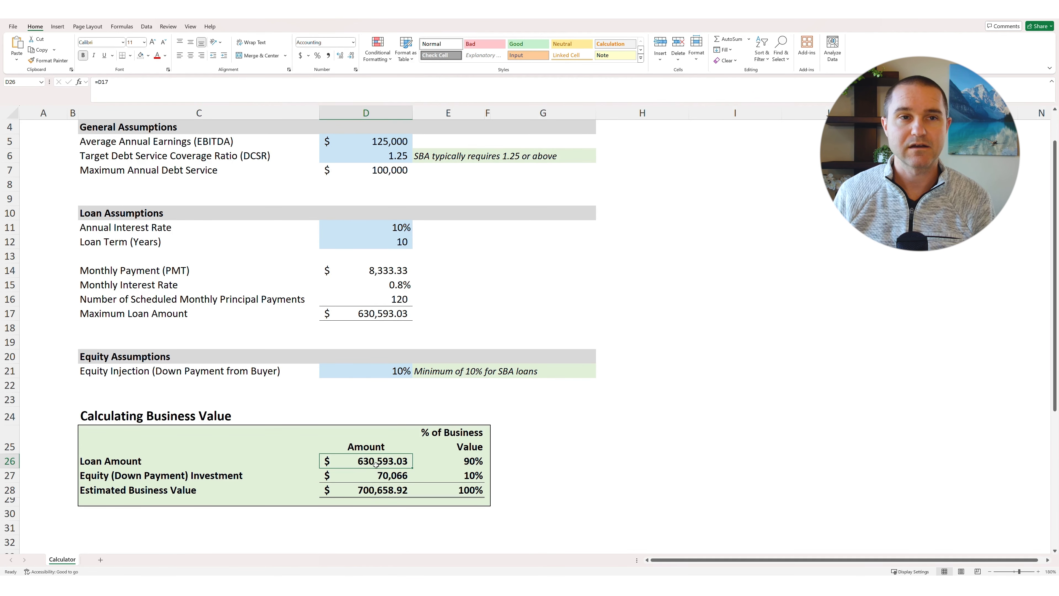
click(380, 476)
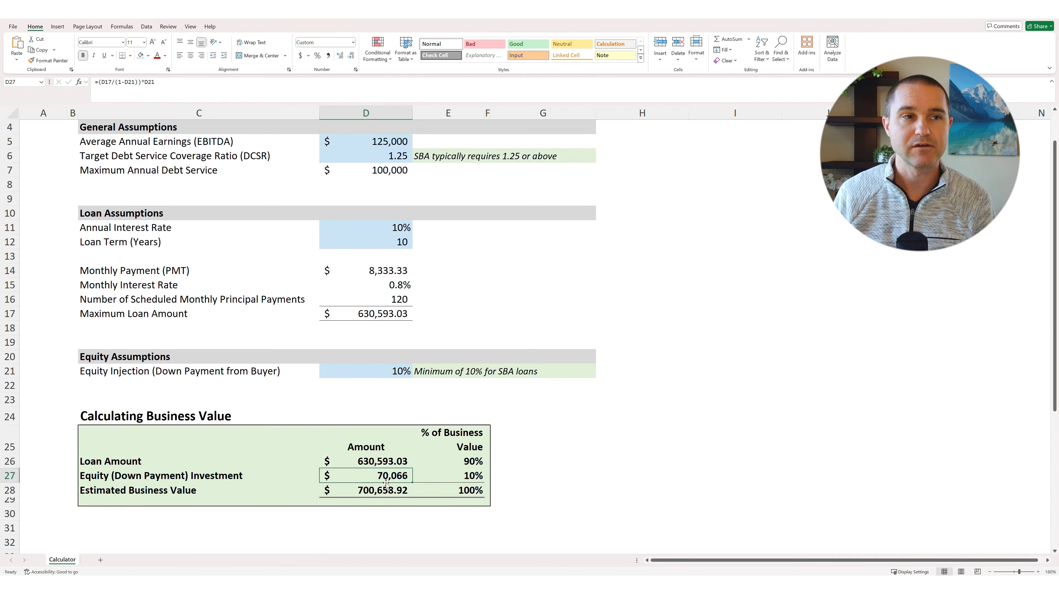
click(387, 462)
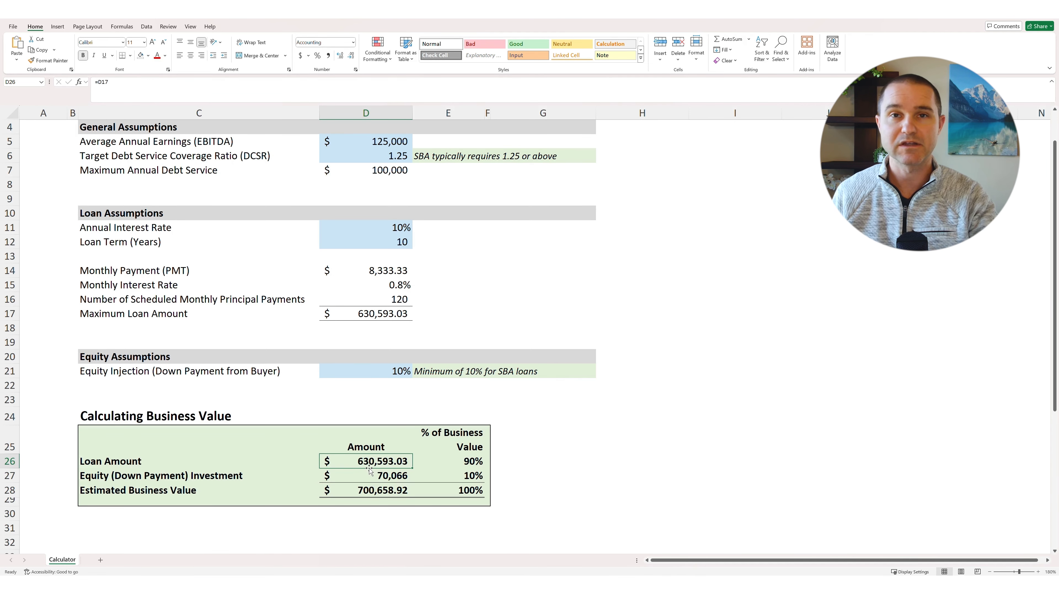
click(369, 474)
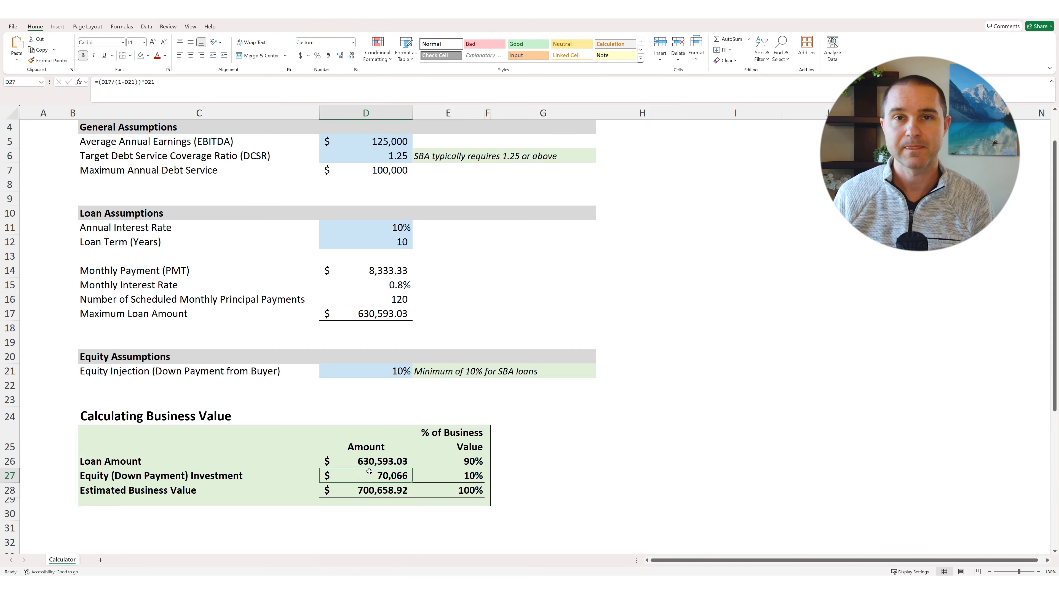
click(370, 492)
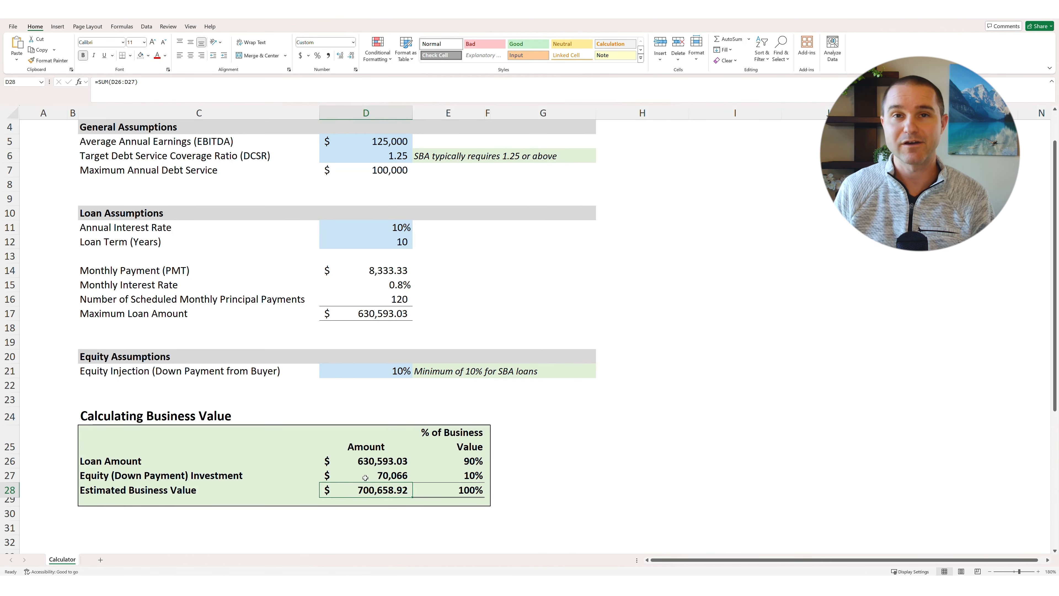
drag(370, 466, 371, 477)
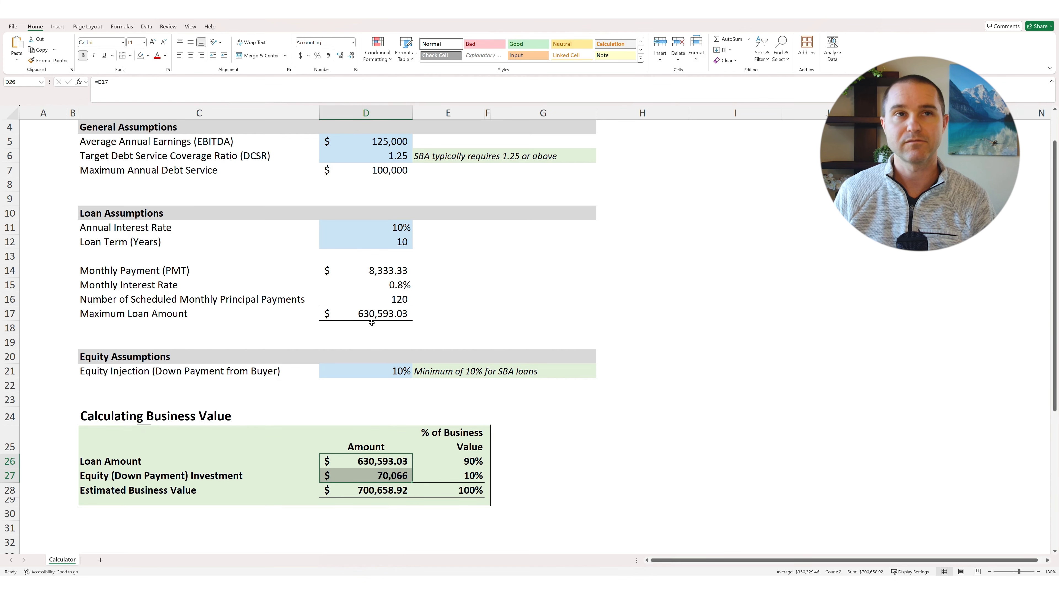
key(shift+Up)
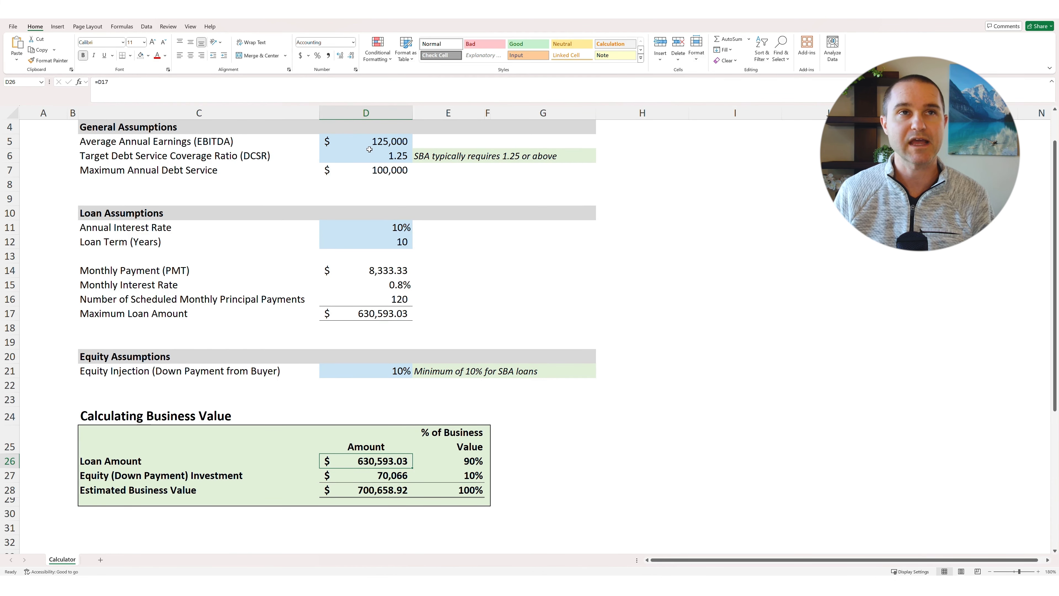
Set the target debt service coverage ratio to 1.5 and check the resulting loan amount and estimated business value
click(376, 145)
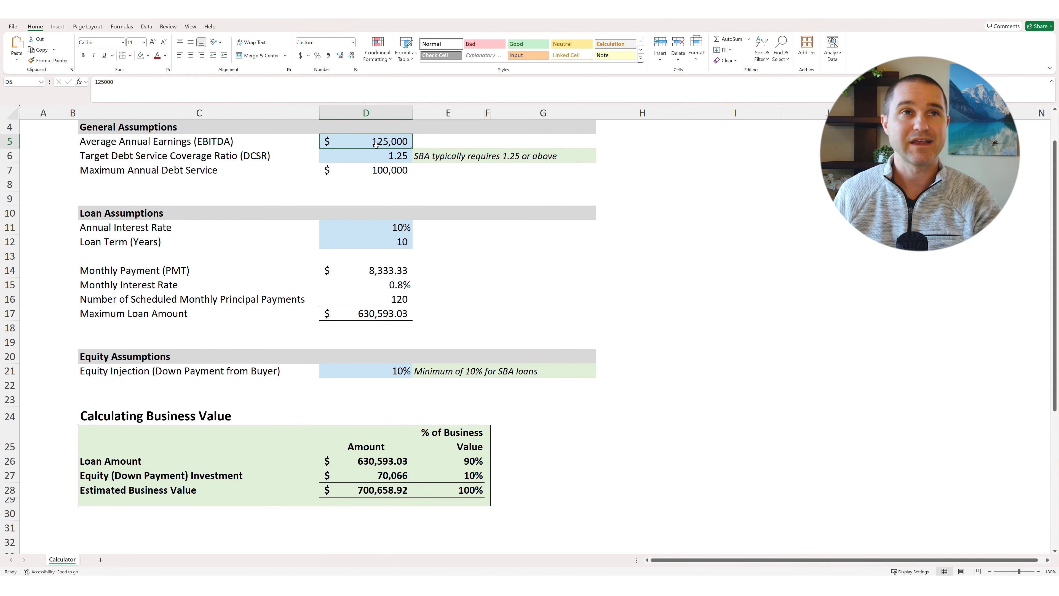
click(373, 159)
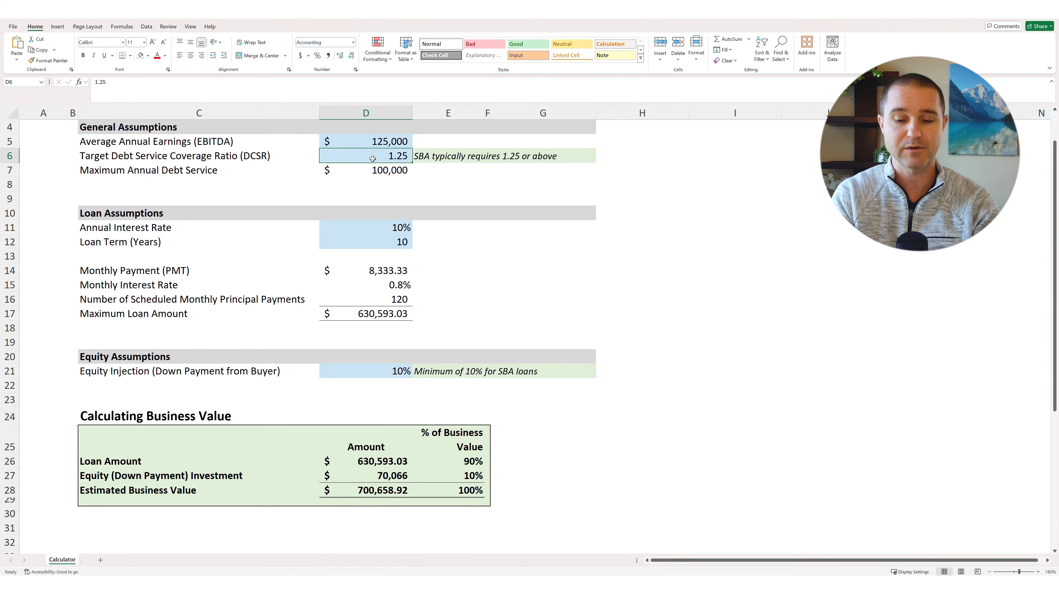
text(1.5)
key(Return)
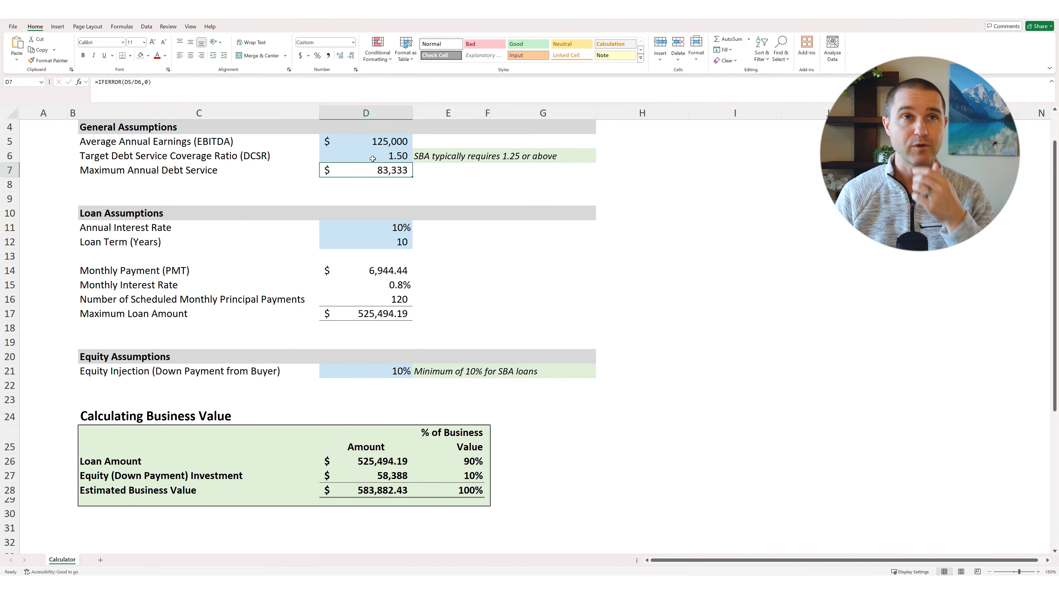
click(366, 156)
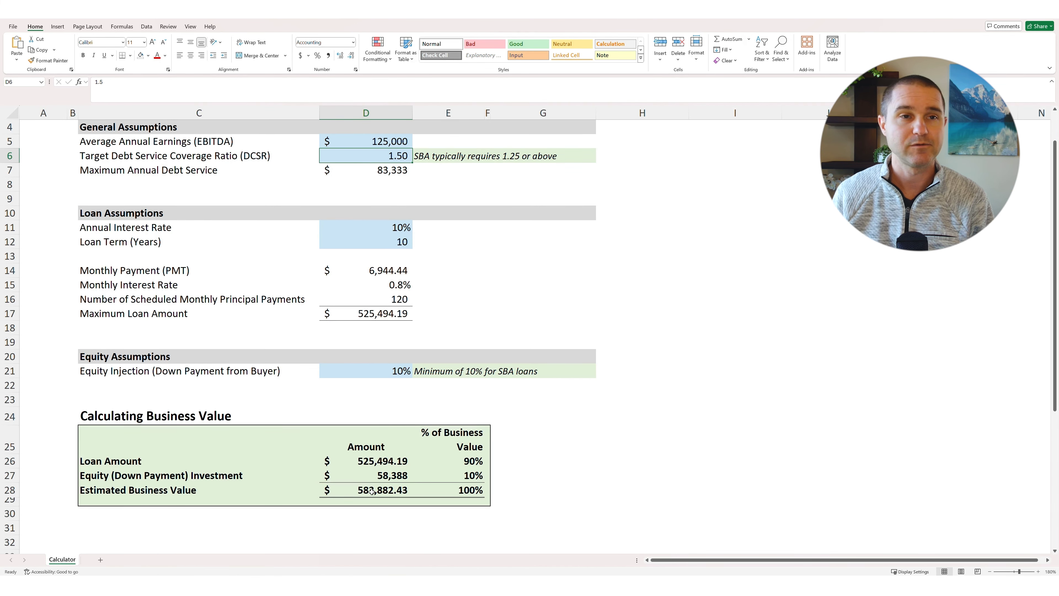
click(381, 459)
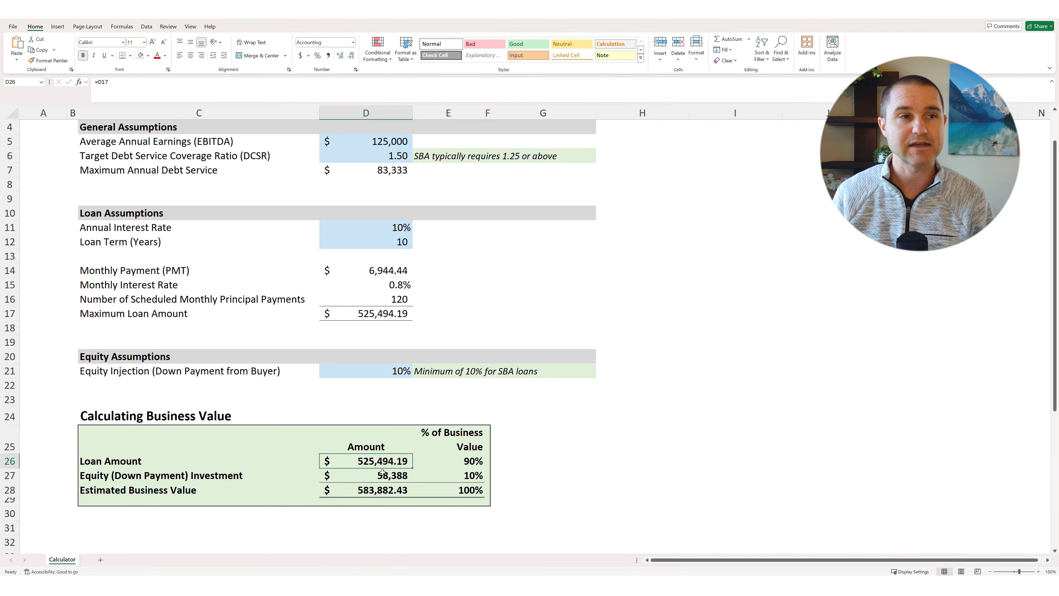
click(370, 494)
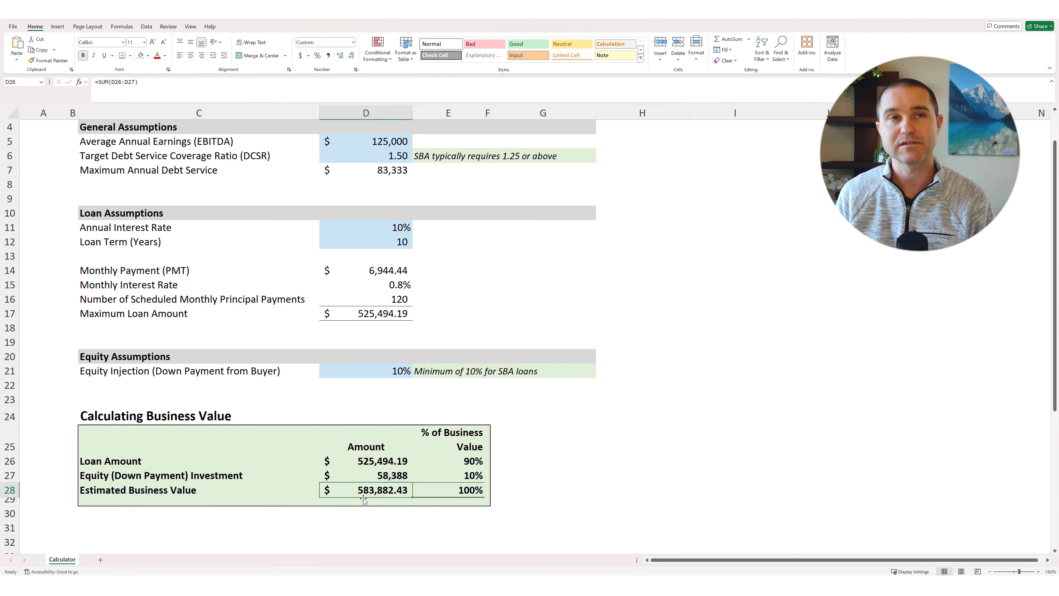
Set the average annual earnings (EBITDA) to 200,000 and check the estimated business value
click(381, 145)
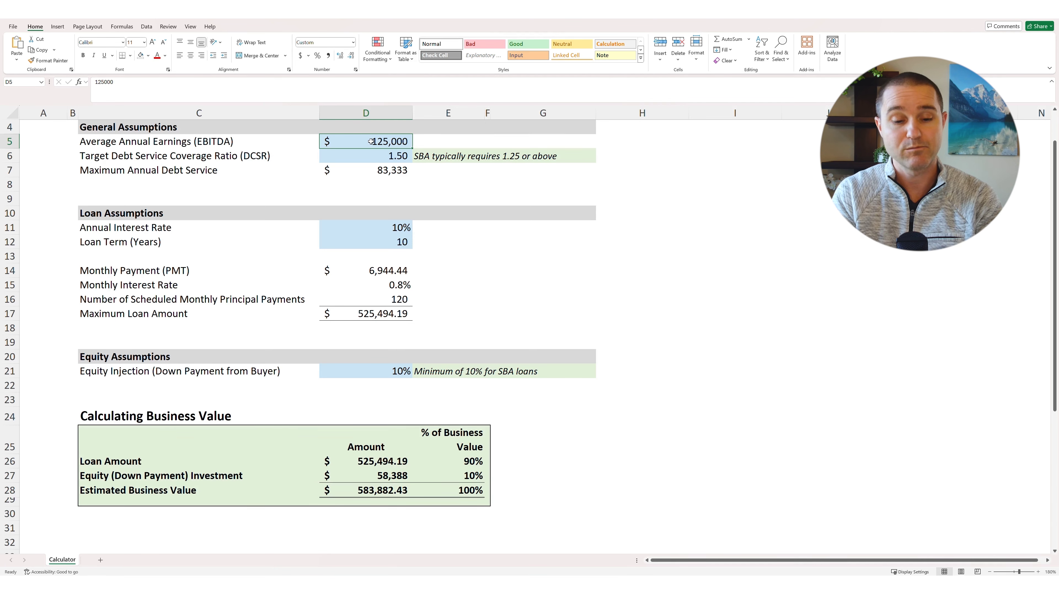
text(200000)
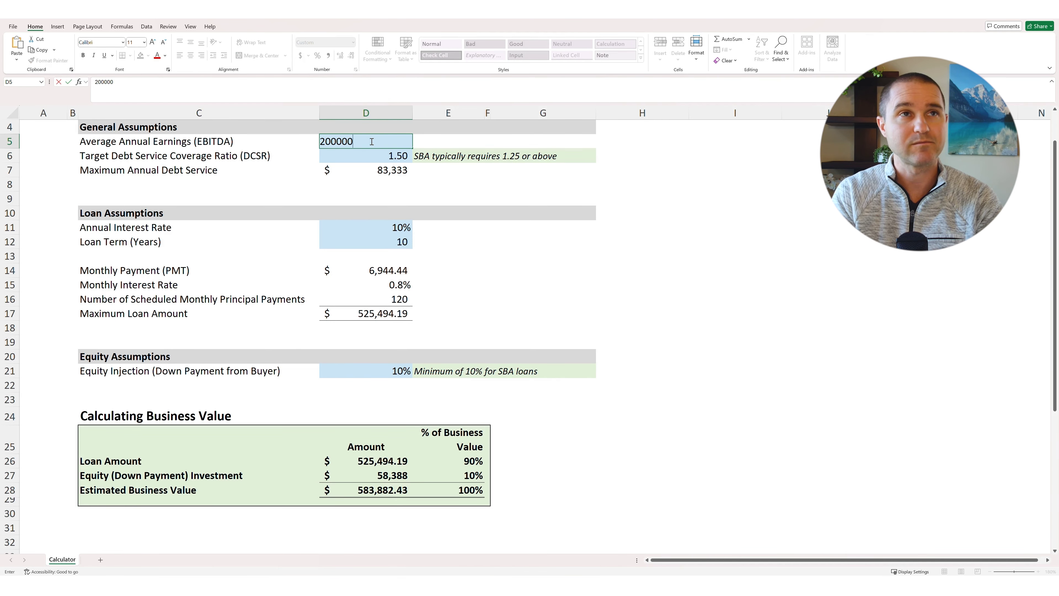
key(Return)
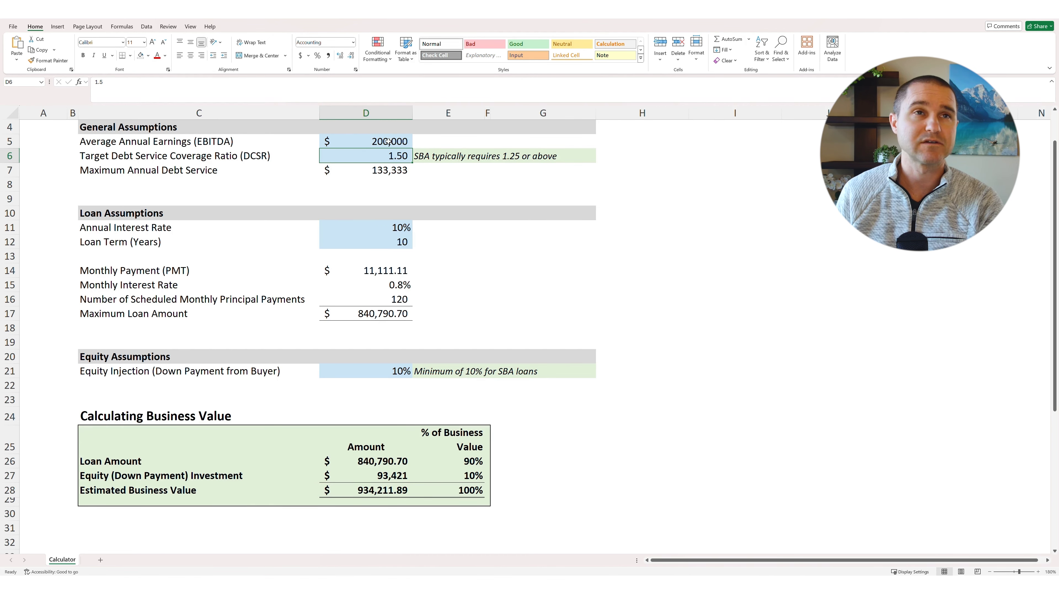
click(368, 491)
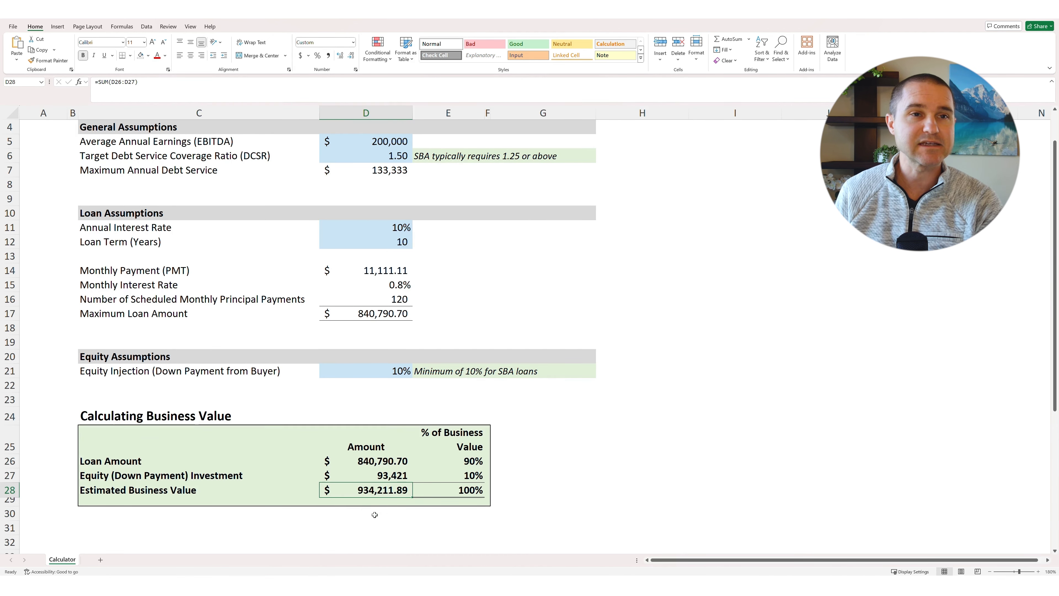